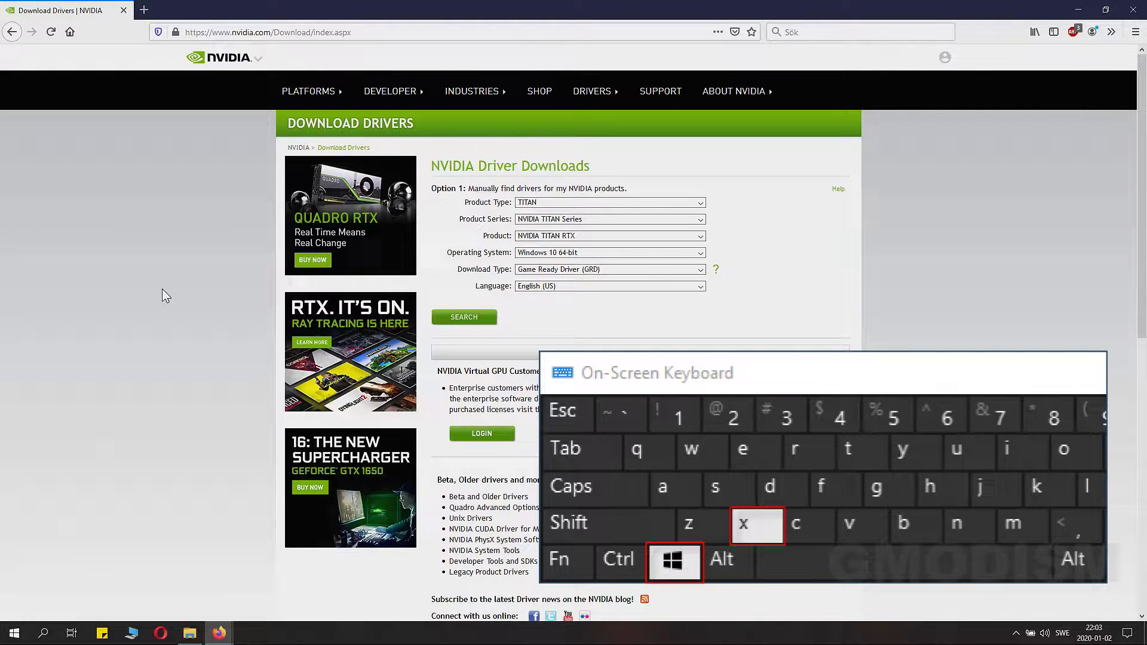
Step: Open the Win+X quick-link menu of system tools
{"action": "key", "text": "super+x"}
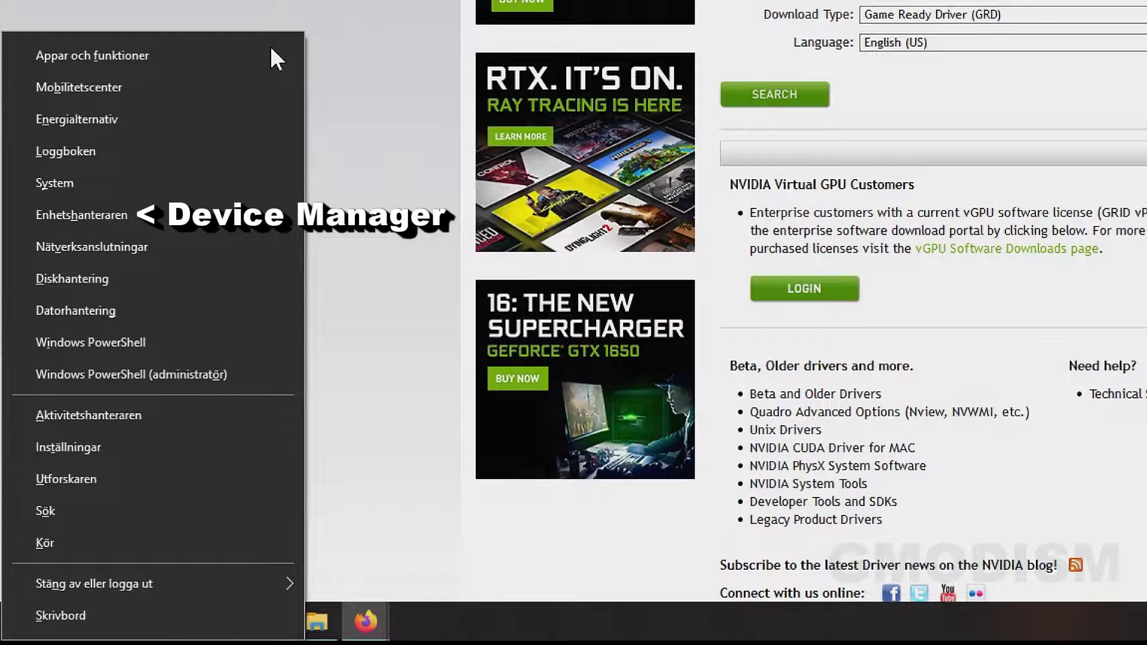
Step: Launch Device Manager and expand Display adapters to show Intel HD Graphics 620 and GeForce GTX 950M
{"action": "left_click", "coordinate": [98, 214]}
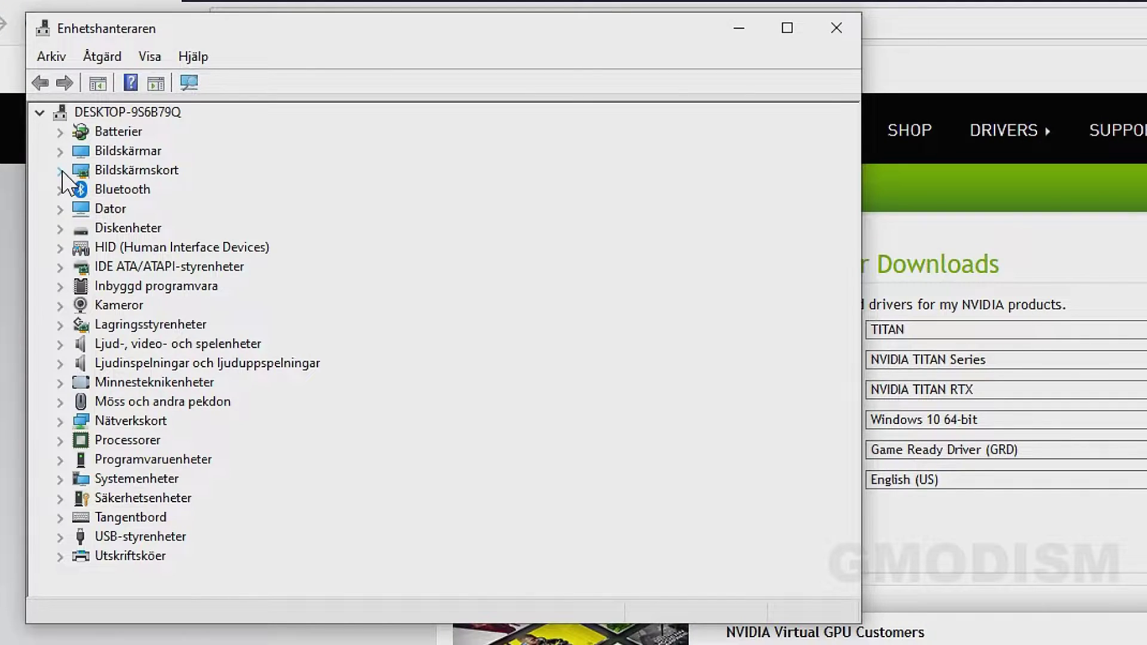
{"action": "left_click", "coordinate": [60, 171]}
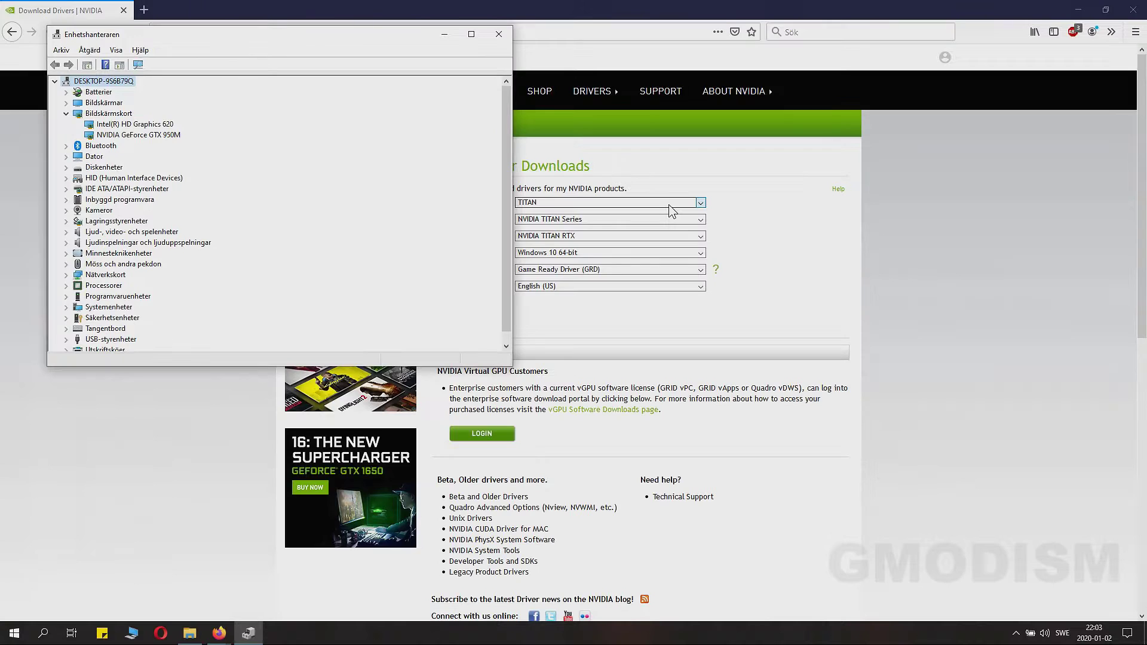
Step: Set the product to GeForce, GeForce 900M Series (Notebooks), GeForce GTX 950M
{"action": "left_click", "coordinate": [1142, 338]}
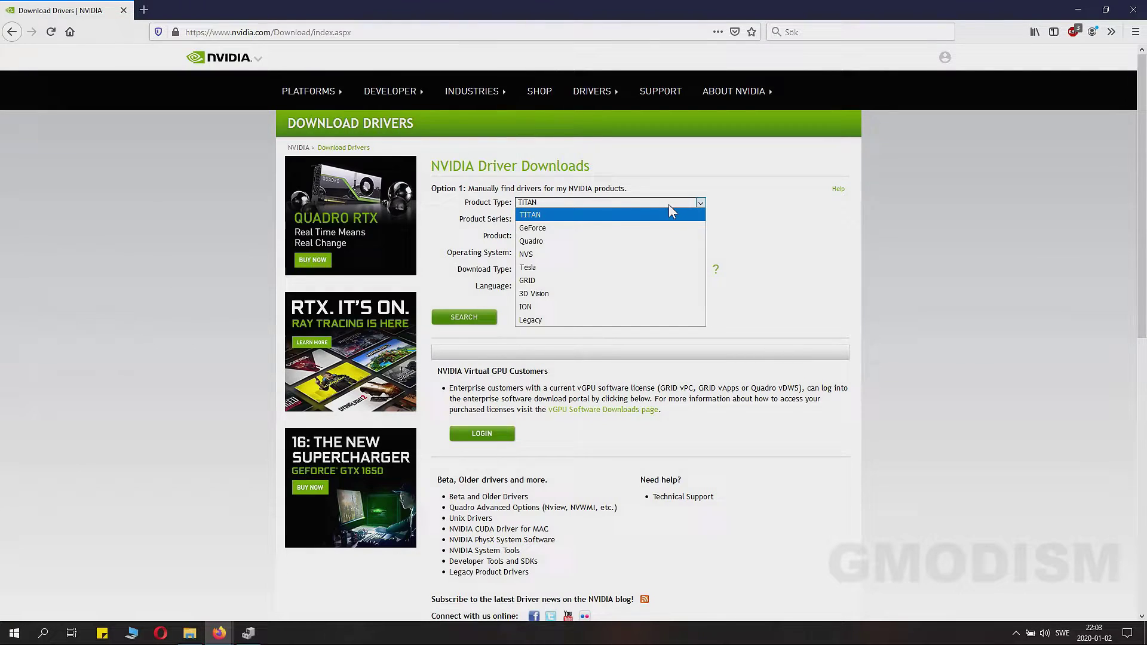
{"action": "left_click", "coordinate": [634, 230]}
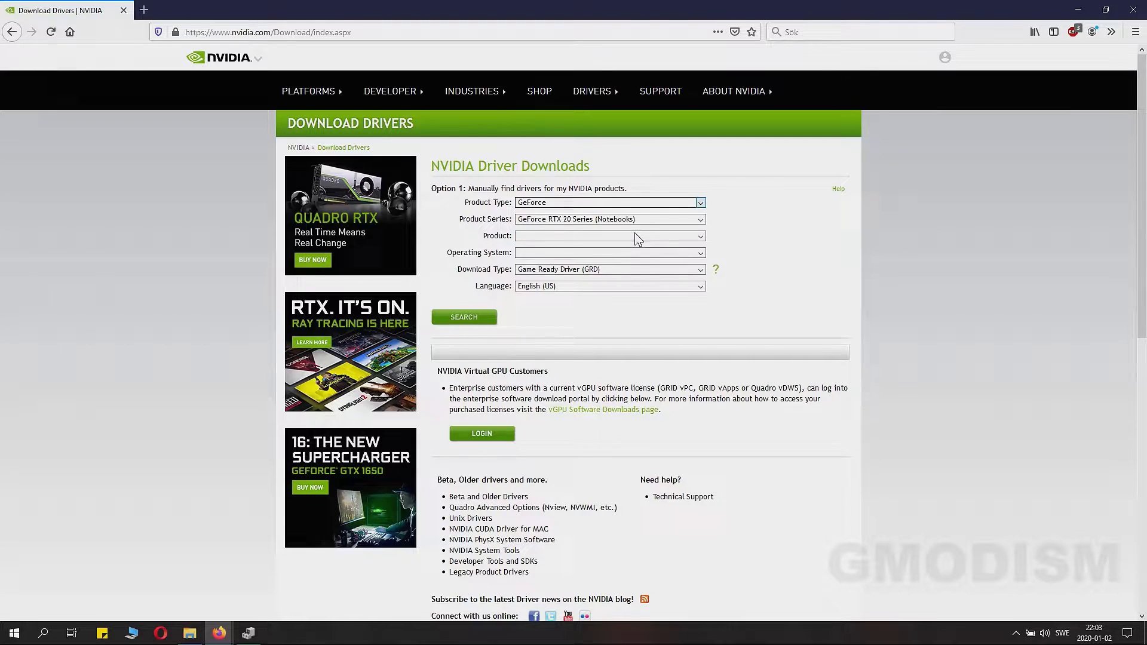
{"action": "left_click", "coordinate": [656, 220]}
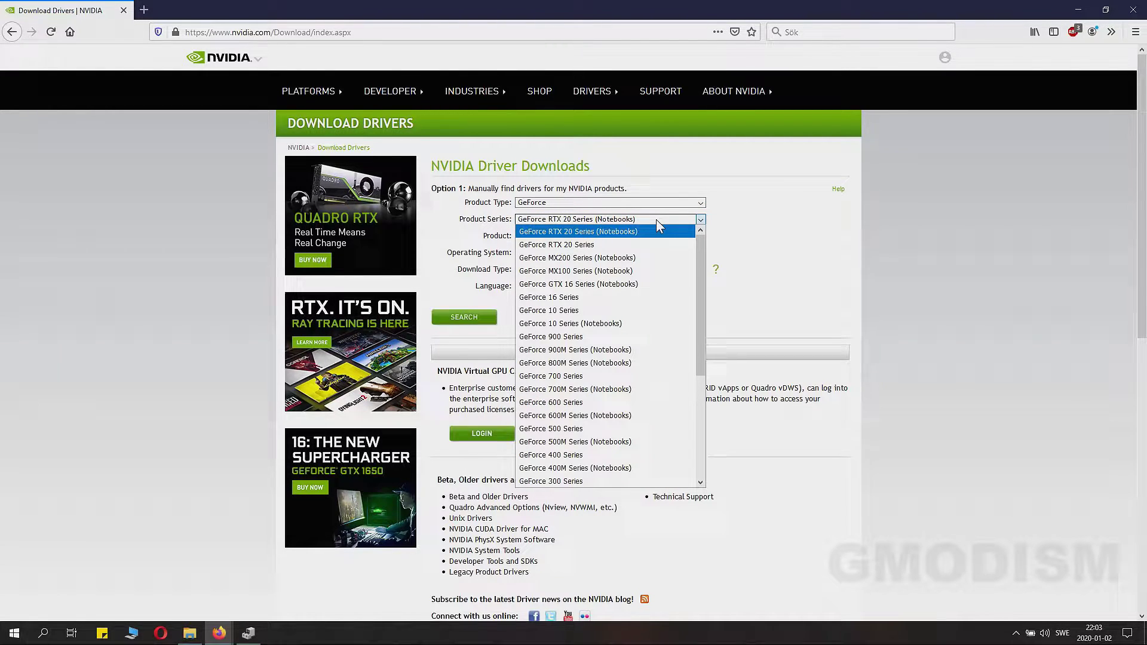
{"action": "scroll", "coordinate": [558, 417], "scroll_direction": "down", "scroll_amount": 2}
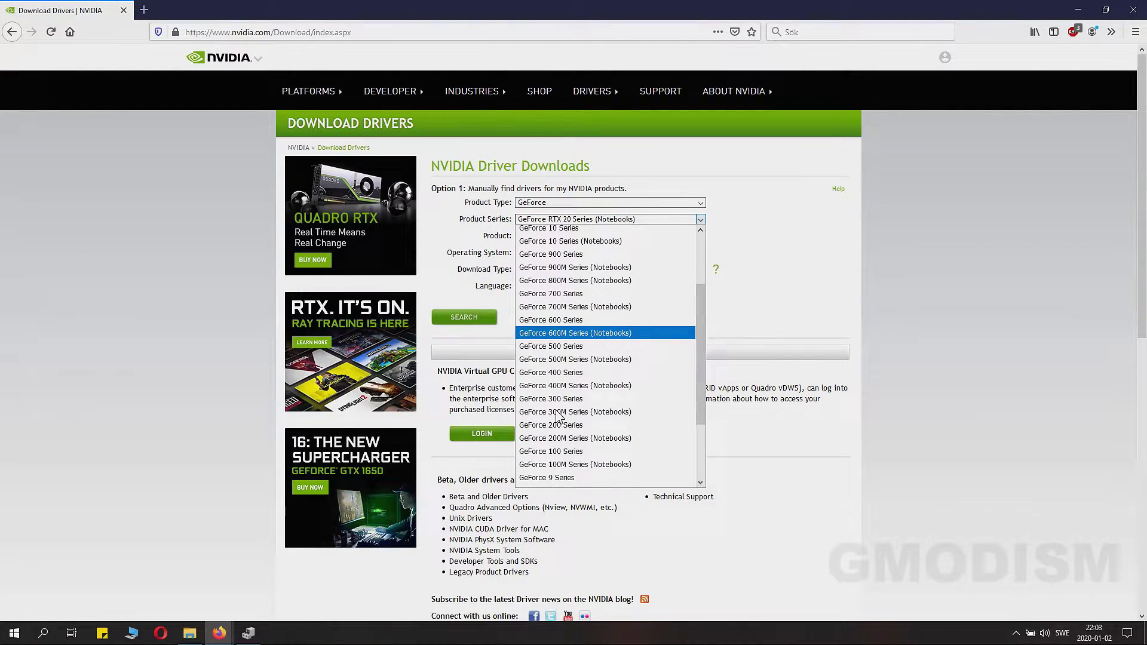
{"action": "scroll", "coordinate": [558, 416], "scroll_direction": "up", "scroll_amount": 1}
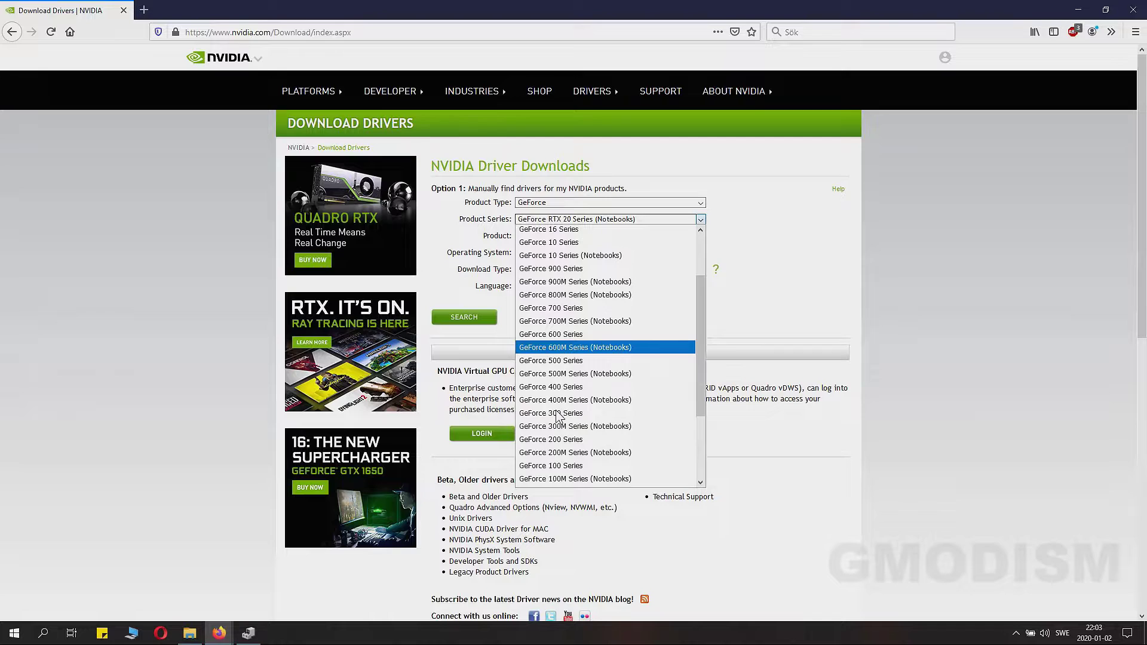
{"action": "left_click", "coordinate": [564, 281]}
{"action": "left_click", "coordinate": [581, 236]}
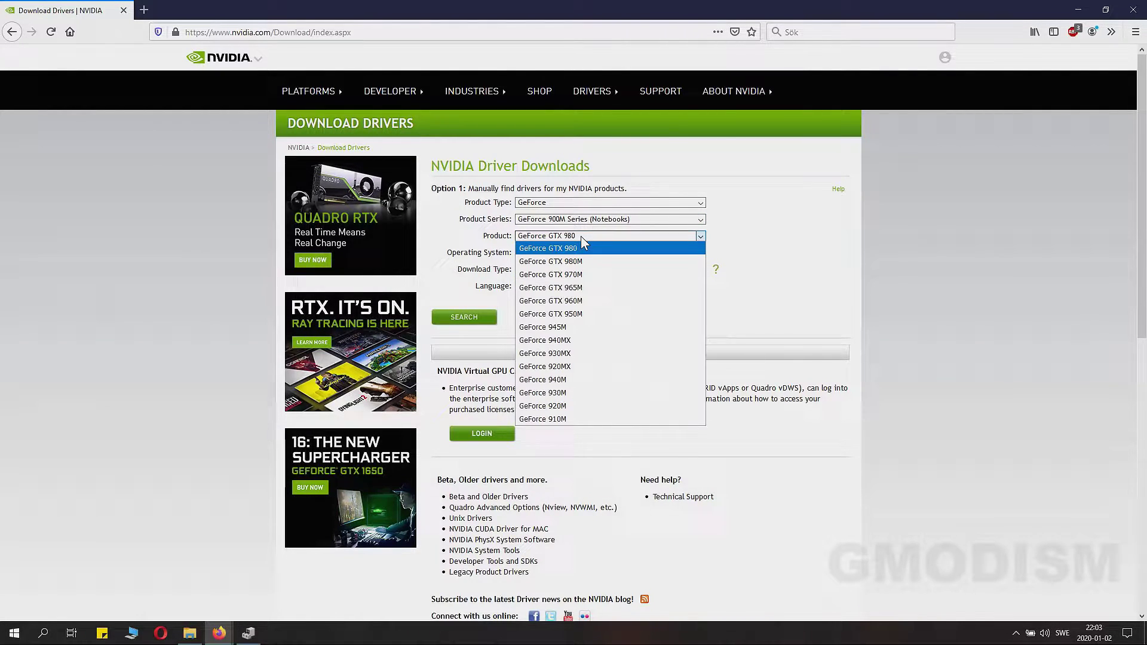
{"action": "left_click", "coordinate": [567, 315]}
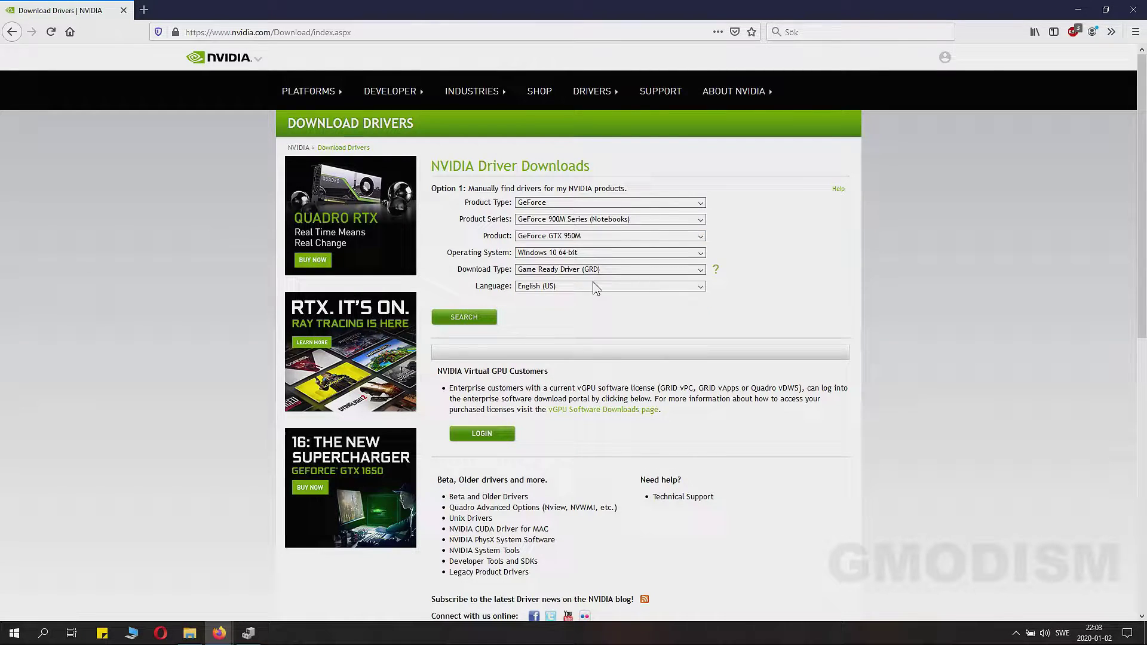
Step: Keep Windows 10 64-bit and check the Game Ready vs Studio driver help
{"action": "left_click", "coordinate": [594, 251]}
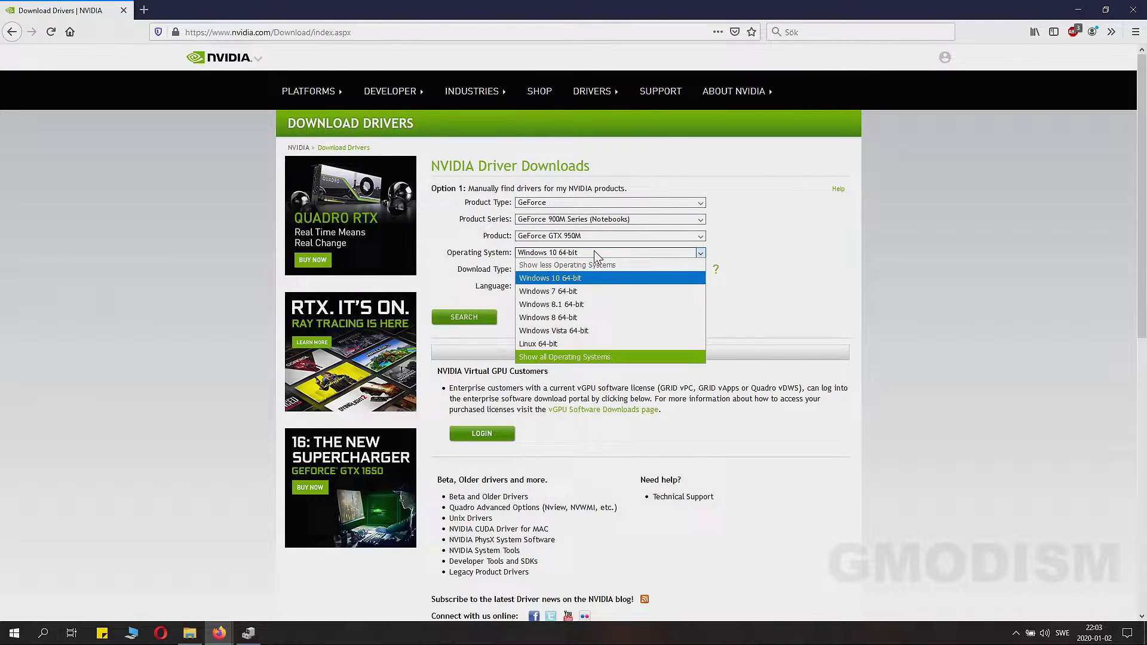
{"action": "left_click", "coordinate": [594, 254]}
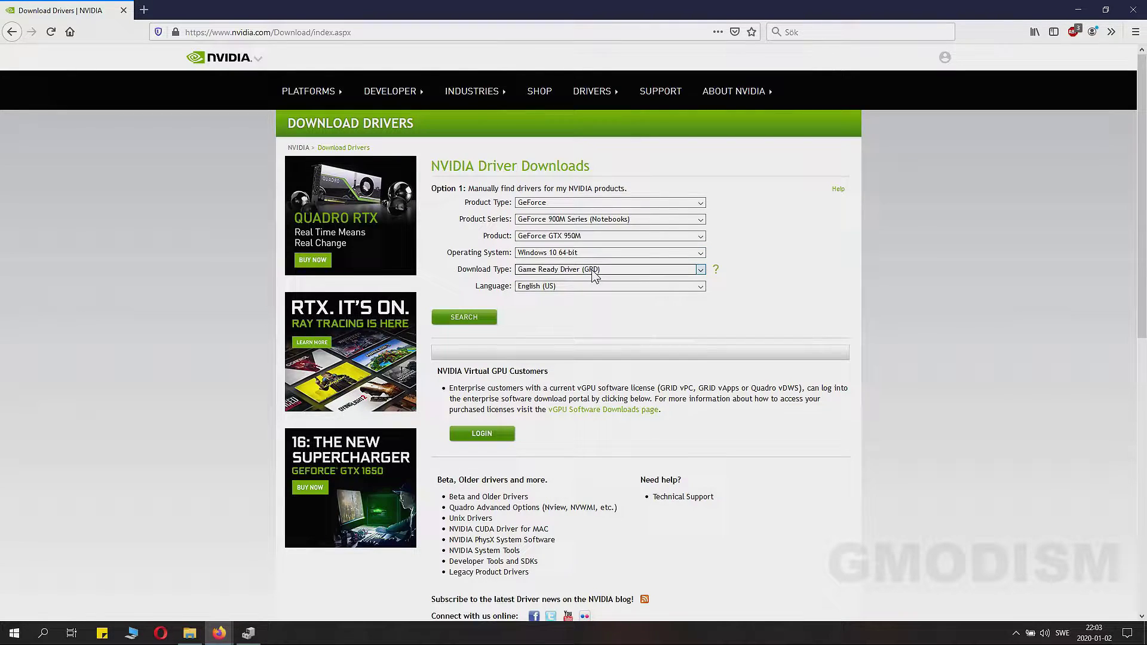
{"action": "left_click", "coordinate": [595, 270]}
{"action": "left_click", "coordinate": [716, 270]}
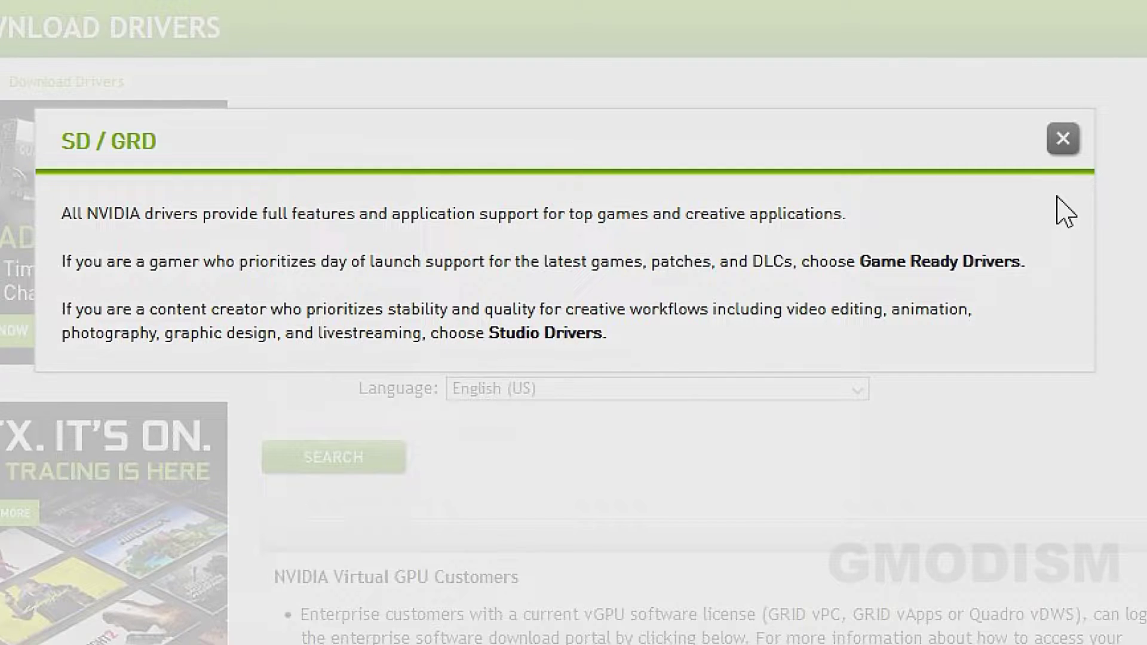
{"action": "left_click", "coordinate": [1063, 139]}
{"action": "left_click", "coordinate": [566, 282]}
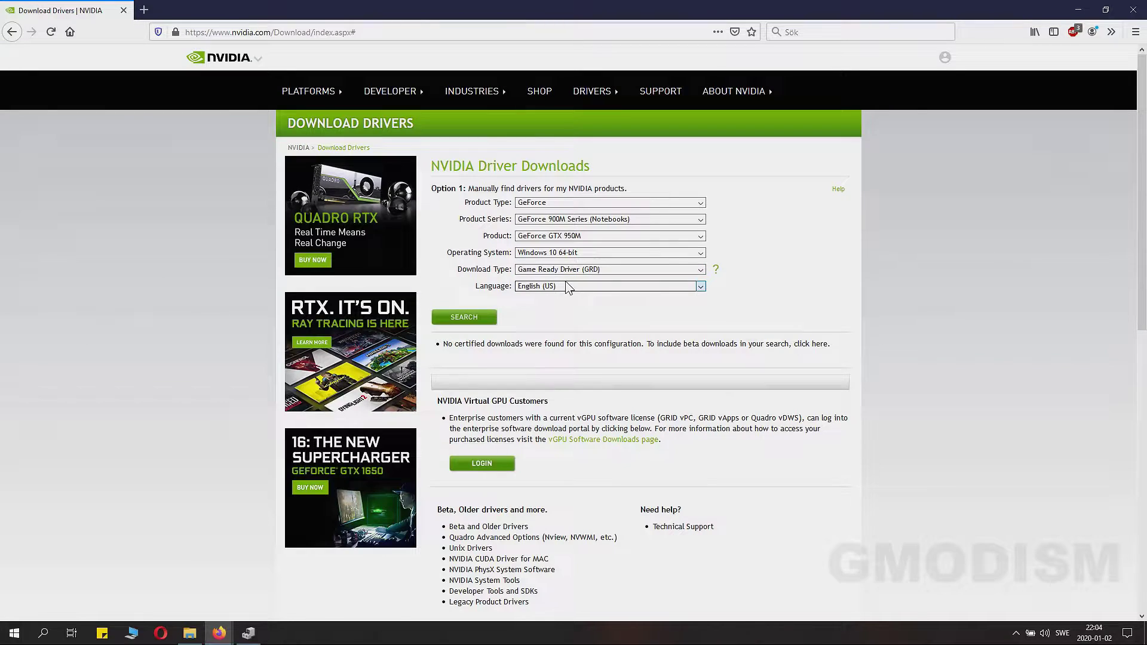
Step: Search, then download and save the 441.66 Game Ready notebook driver file
{"action": "left_click", "coordinate": [470, 321]}
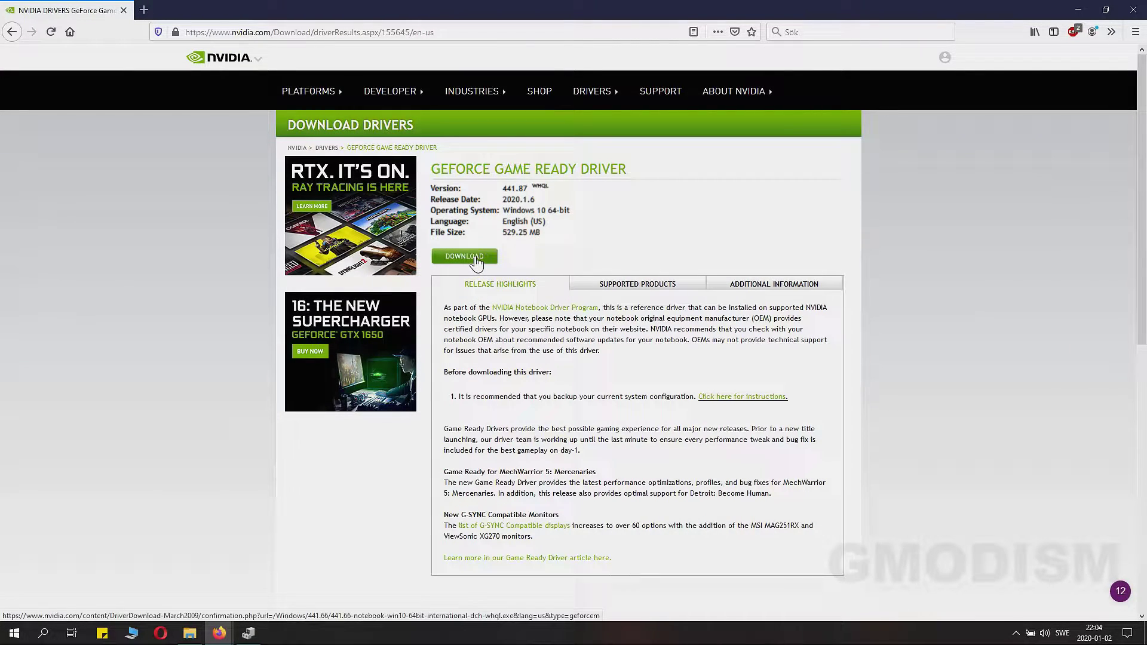
{"action": "left_click", "coordinate": [476, 259]}
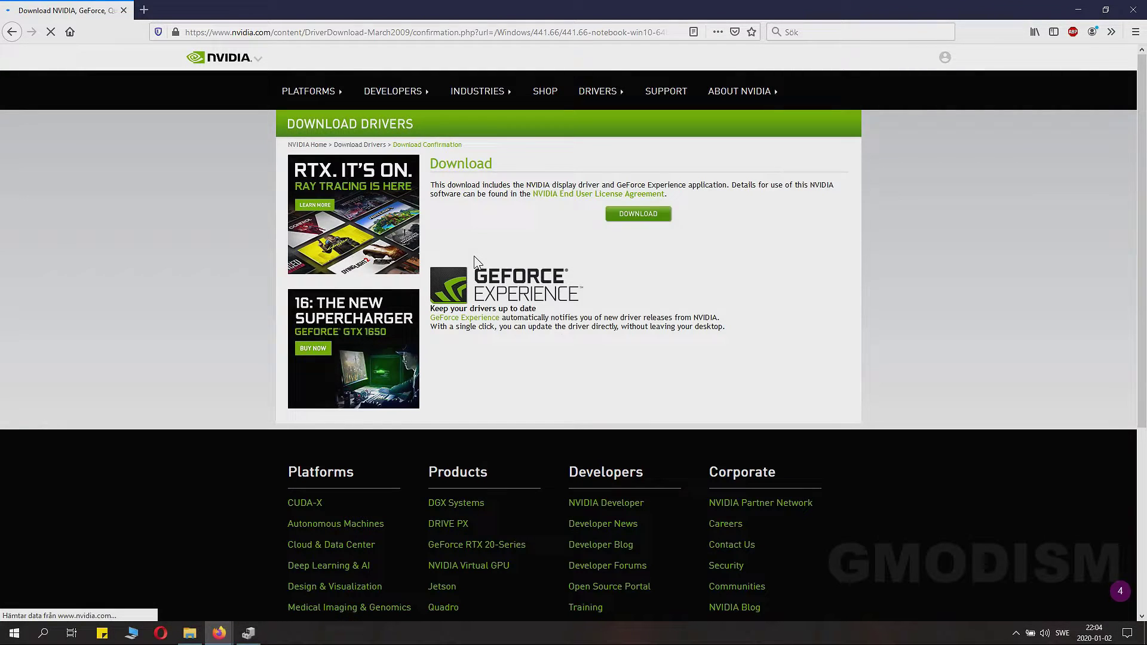
{"action": "left_click", "coordinate": [638, 215]}
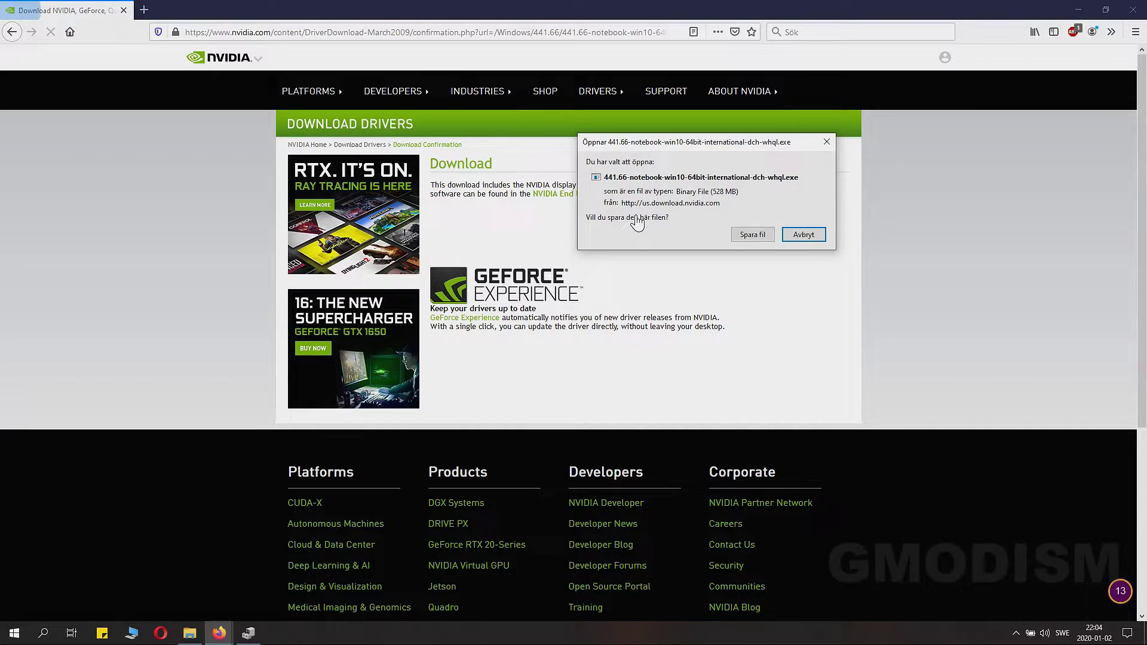
{"action": "left_click", "coordinate": [753, 234]}
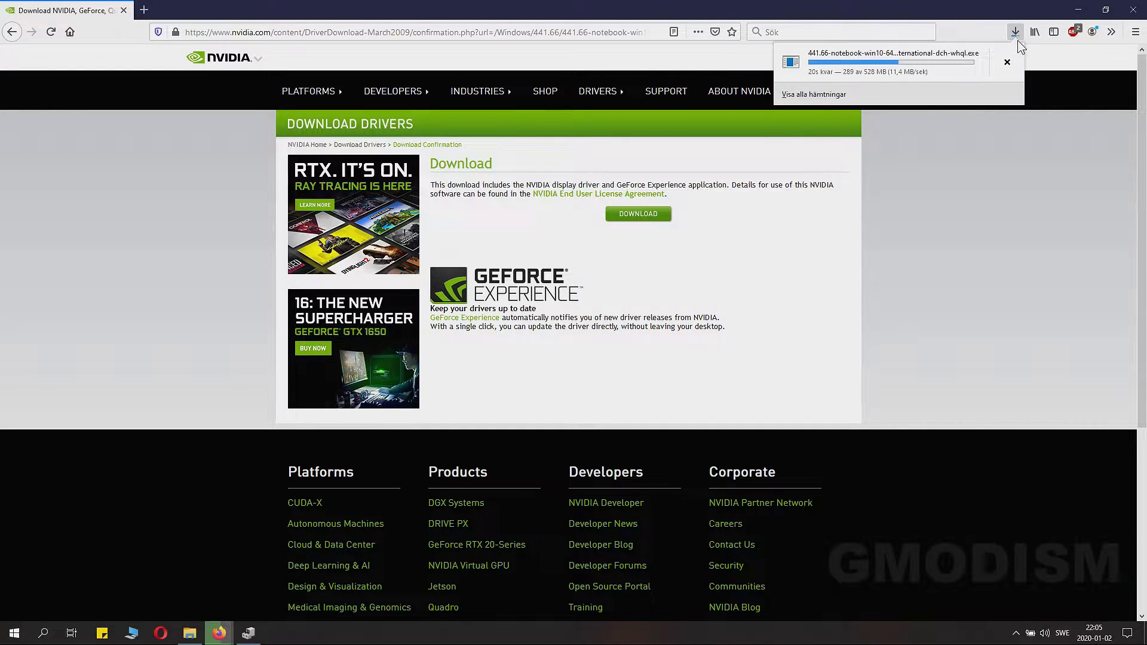
{"action": "left_click", "coordinate": [1017, 40]}
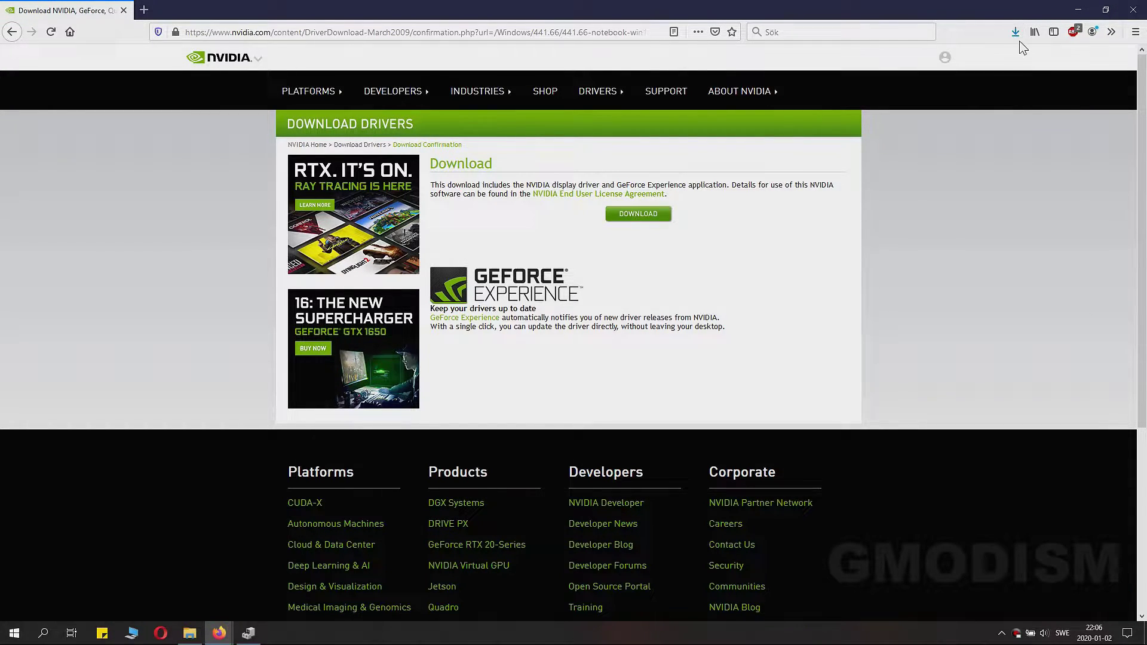
{"action": "left_click", "coordinate": [1017, 41]}
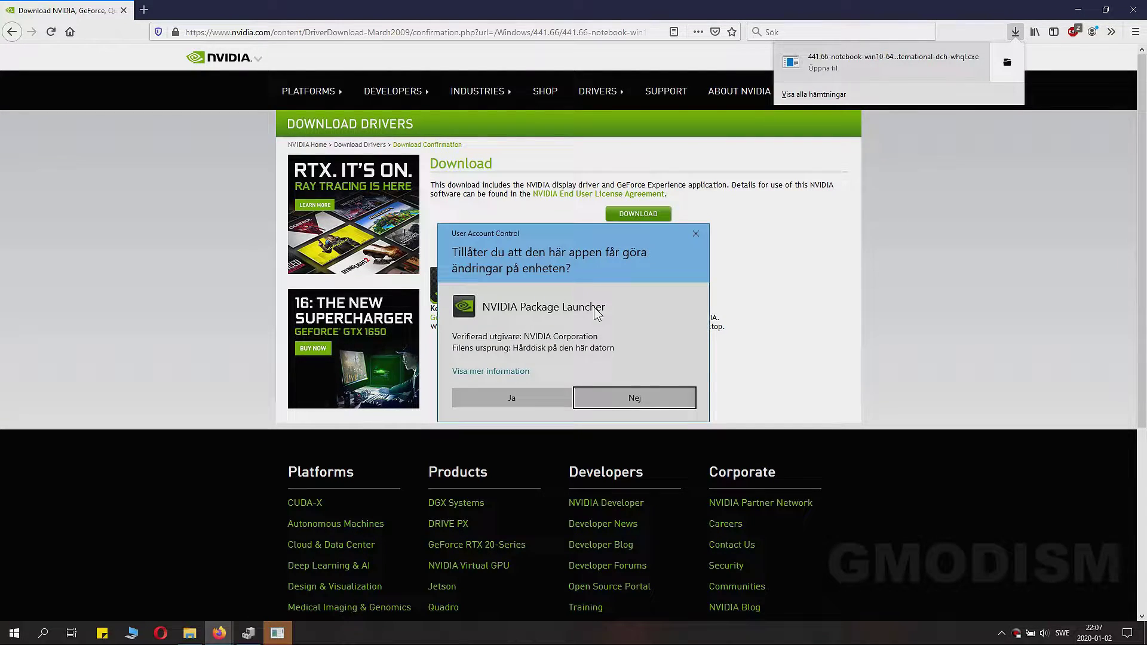
Step: Allow NVIDIA Package Launcher and extract to the default C:\NVIDIA\DisplayDriver\441.66 folder
{"action": "left_click", "coordinate": [530, 396]}
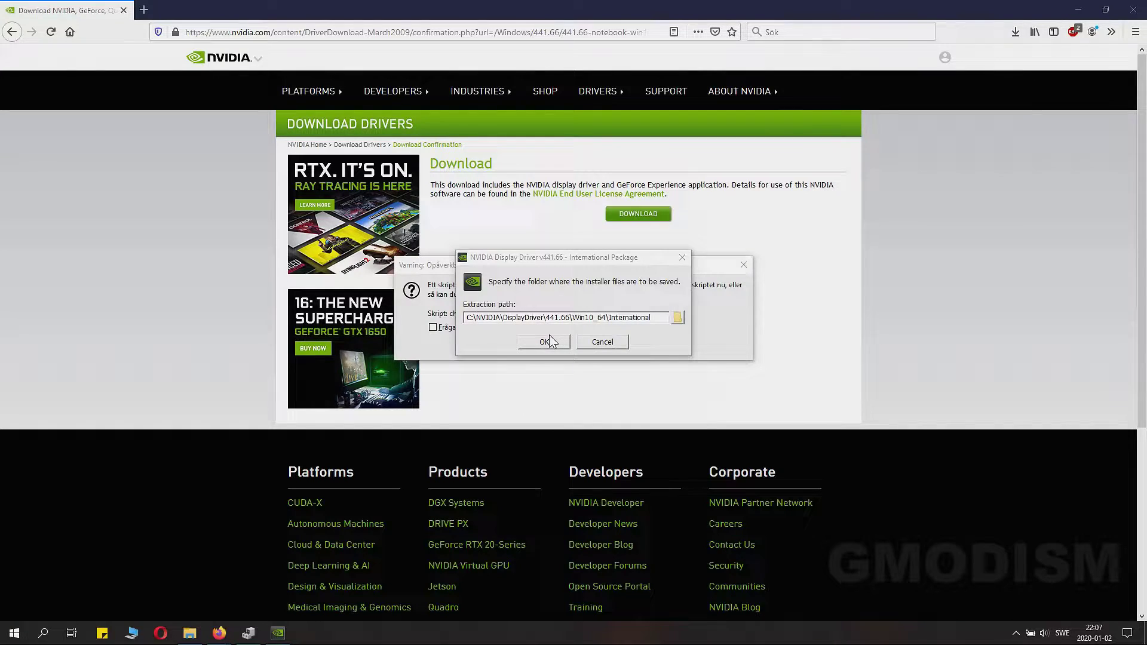
{"action": "left_click", "coordinate": [545, 343]}
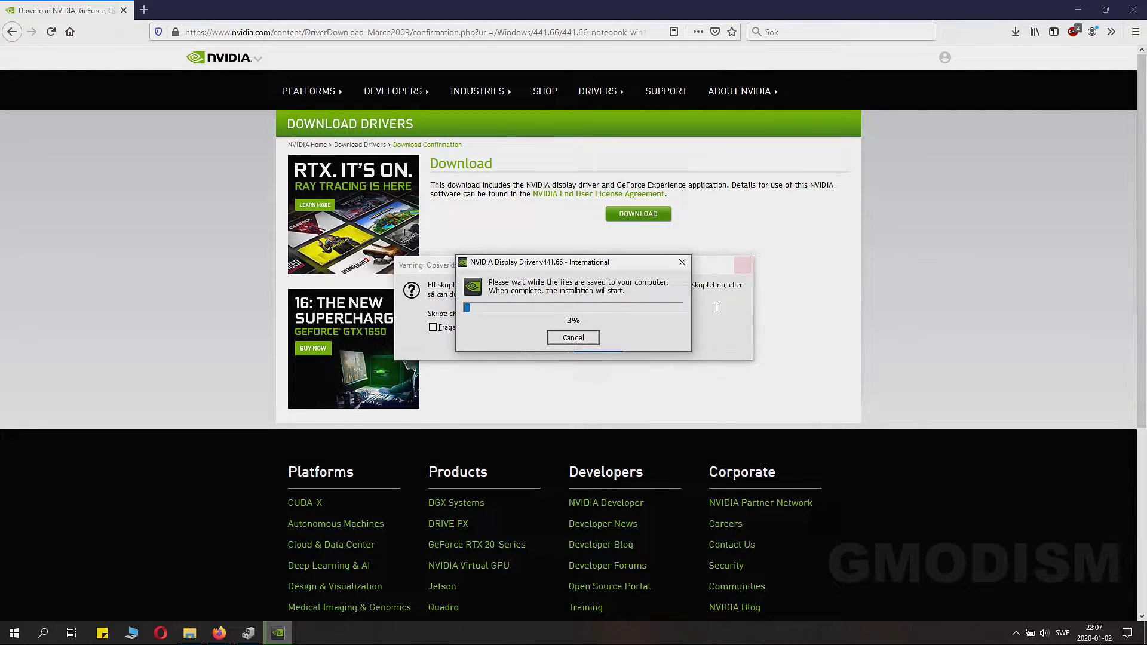
{"action": "left_click", "coordinate": [744, 264]}
{"action": "left_click_drag", "start_coordinate": [647, 263], "coordinate": [669, 249]}
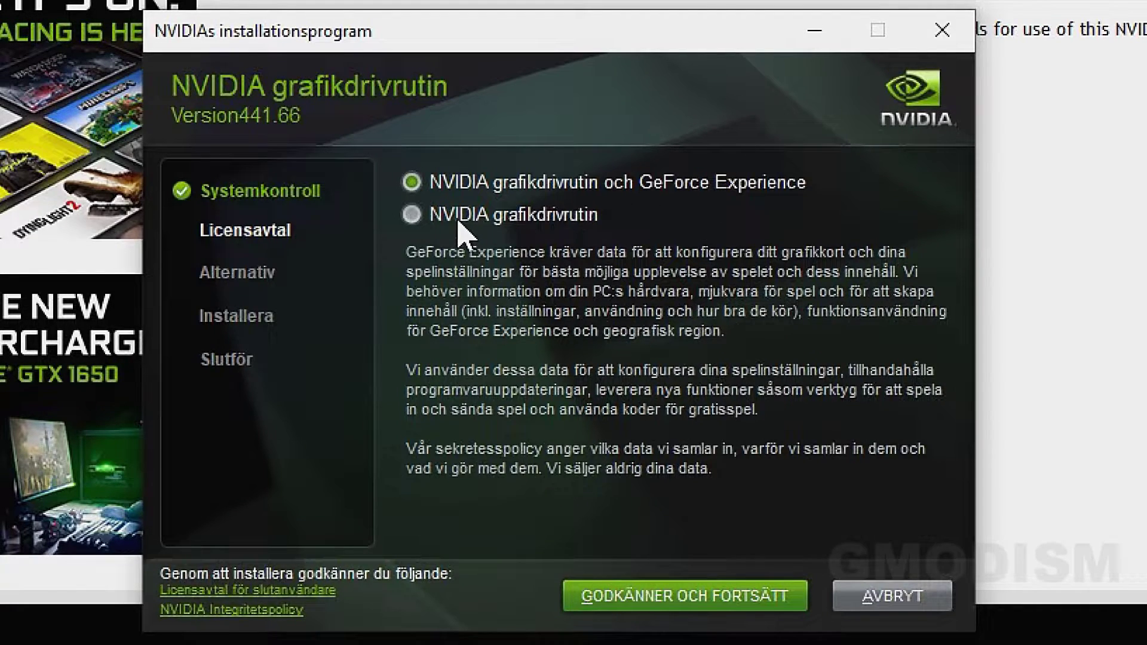
Step: Choose the NVIDIA graphics driver only option, without GeForce Experience
{"action": "left_click", "coordinate": [412, 215]}
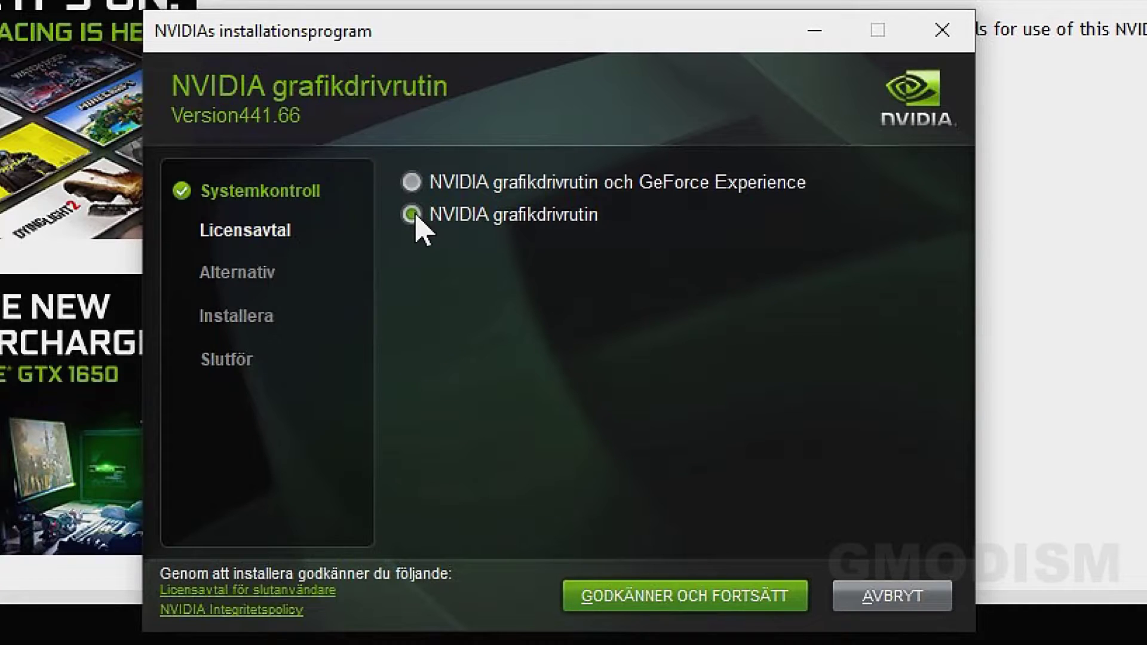
Step: Accept the licence and select the Custom (Advanced) installation option
{"action": "left_click", "coordinate": [770, 597]}
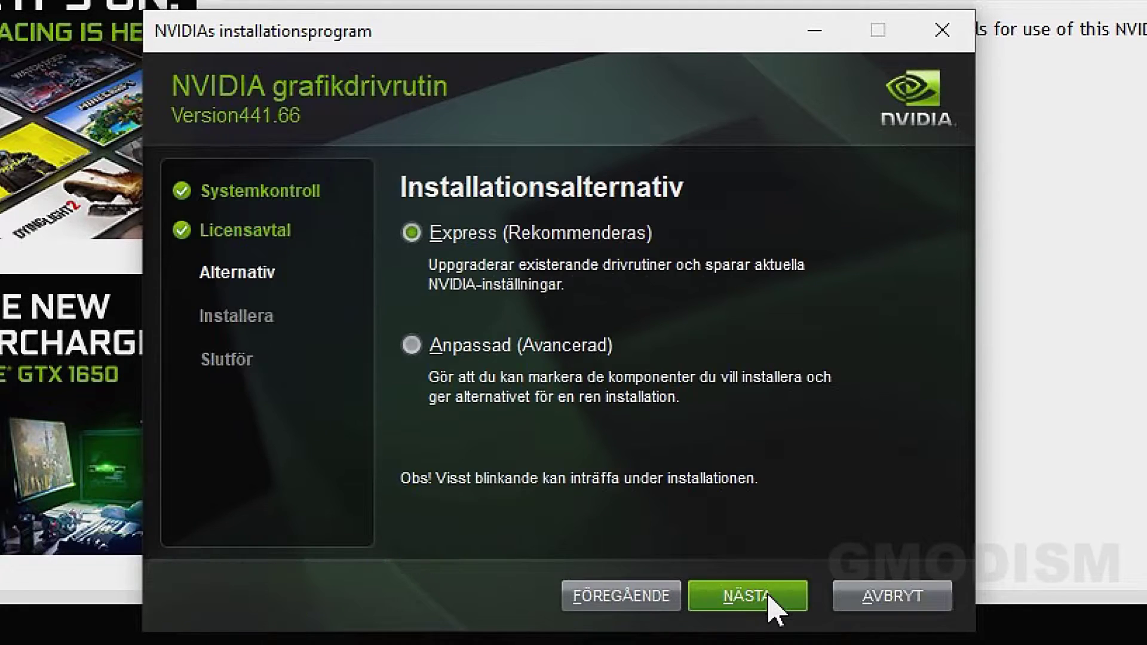
{"action": "left_click", "coordinate": [411, 345]}
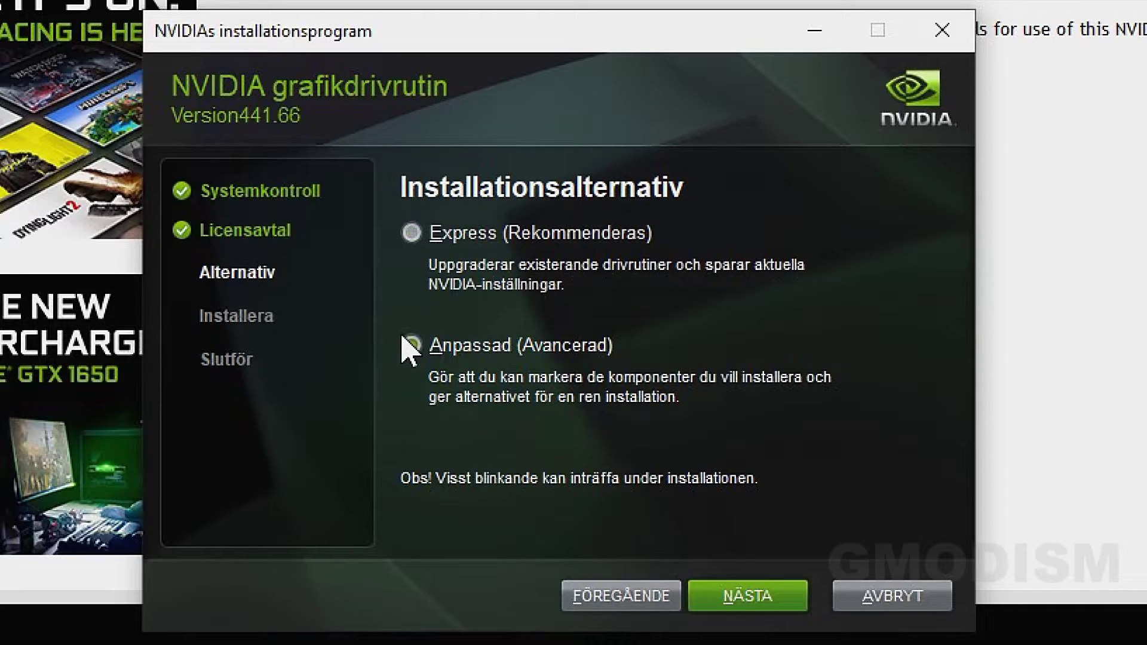
Step: Leave GeForce Experience unchecked, enable clean installation, and install the driver with PhysX
{"action": "left_click", "coordinate": [754, 596]}
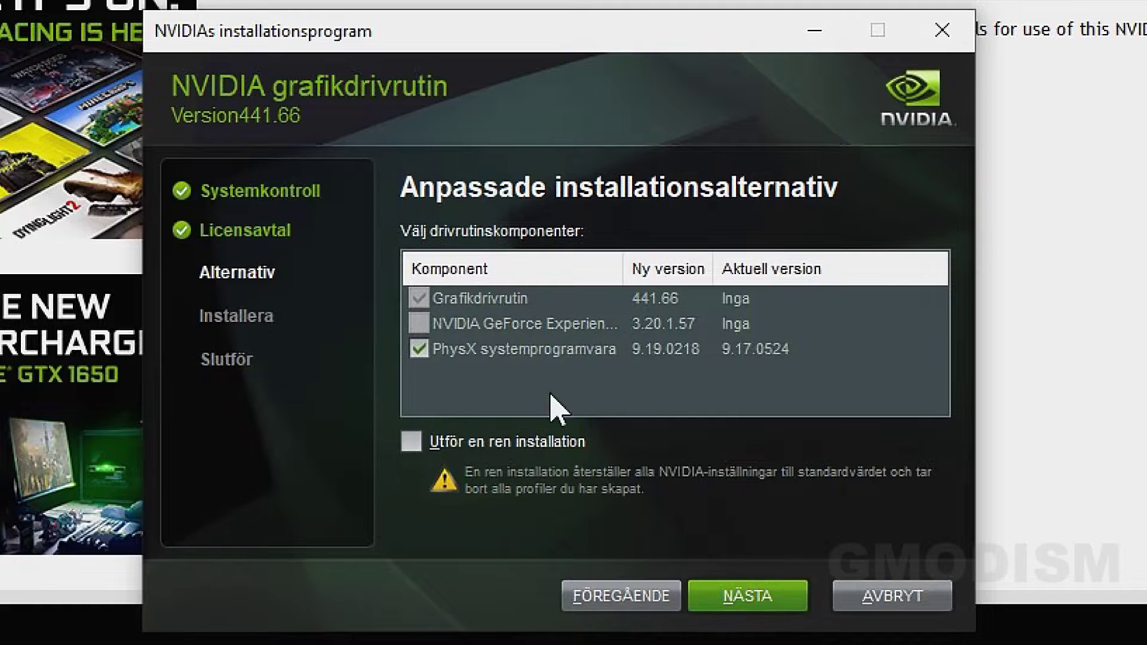
{"action": "left_click", "coordinate": [419, 324]}
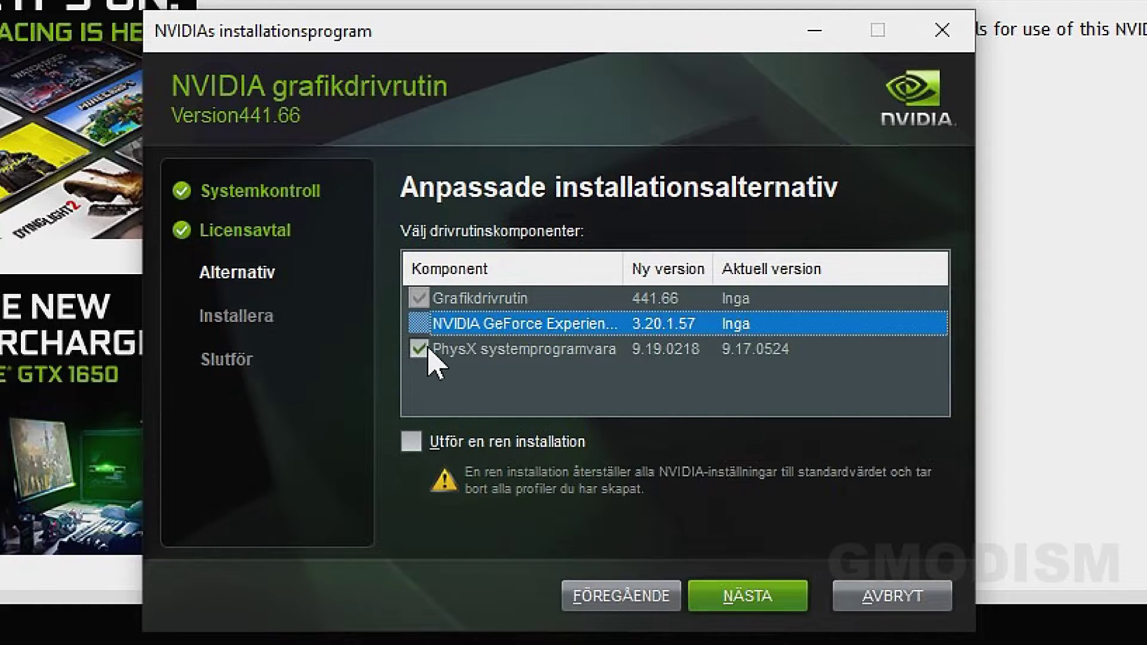
{"action": "left_click", "coordinate": [423, 352]}
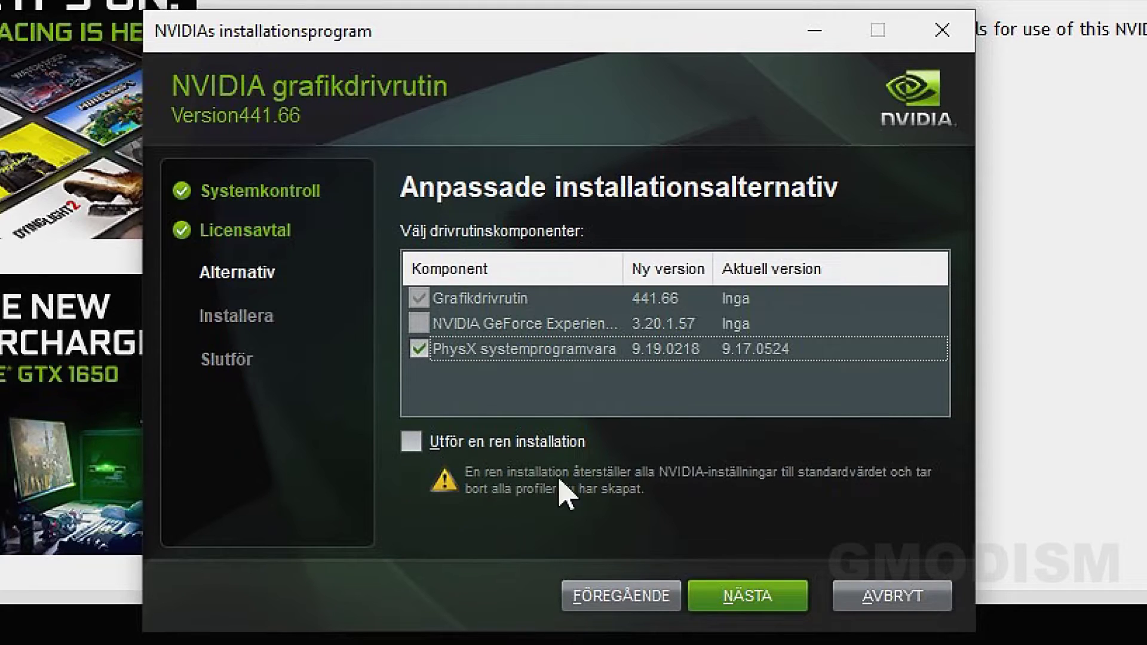
{"action": "left_click", "coordinate": [412, 443]}
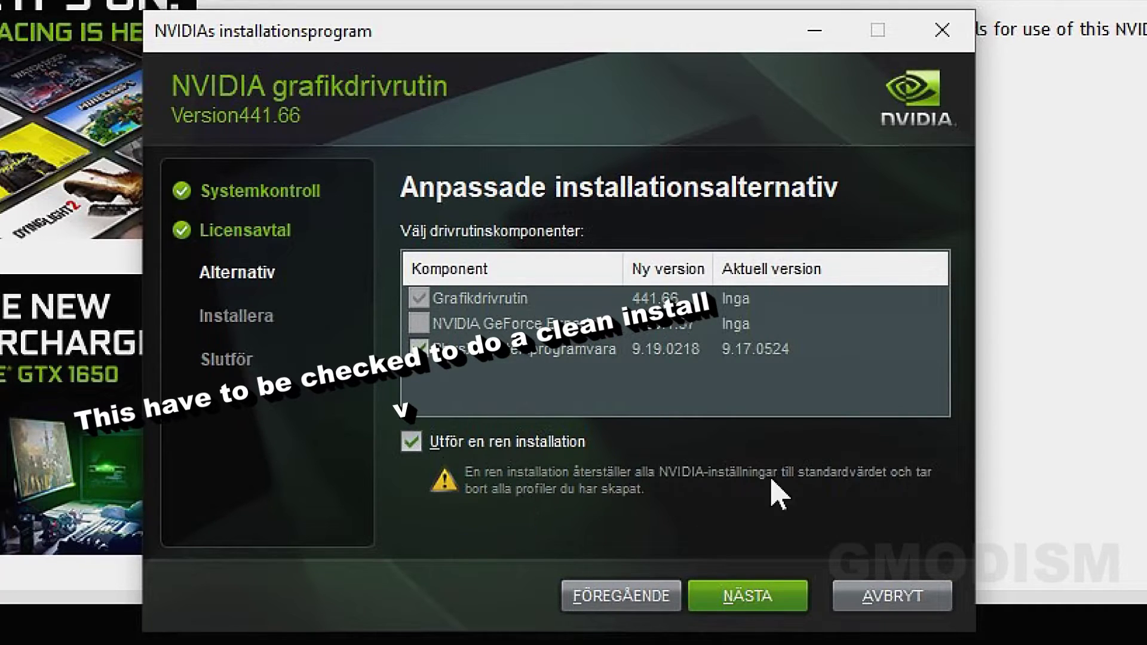
{"action": "left_click", "coordinate": [418, 450]}
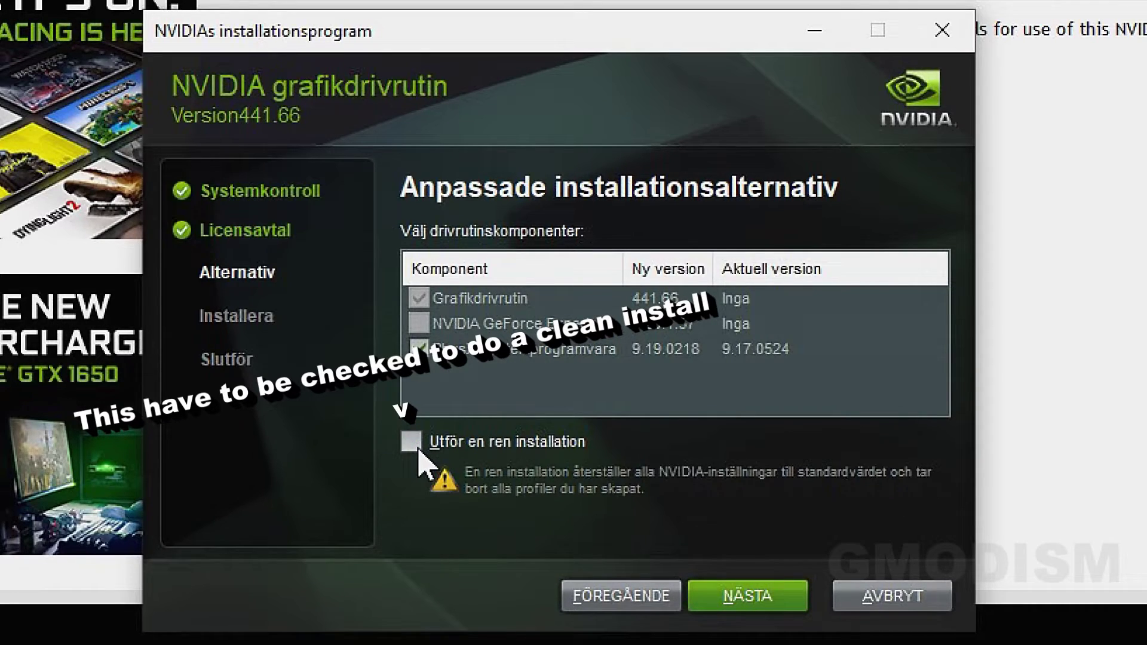
{"action": "left_click", "coordinate": [419, 451]}
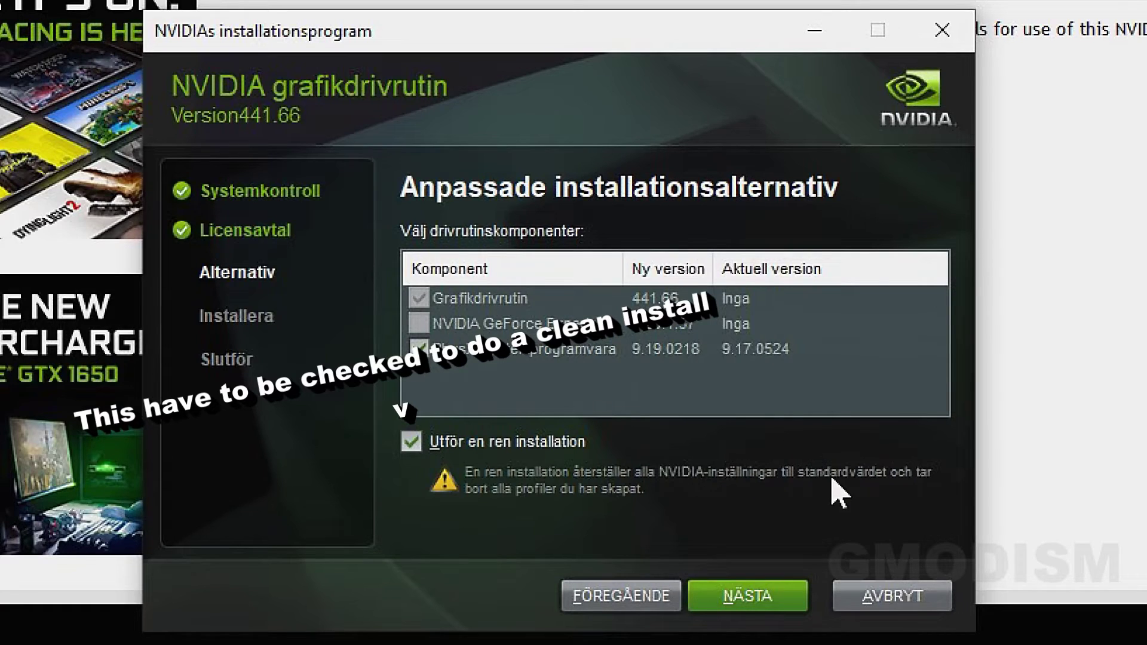
{"action": "left_click", "coordinate": [744, 610]}
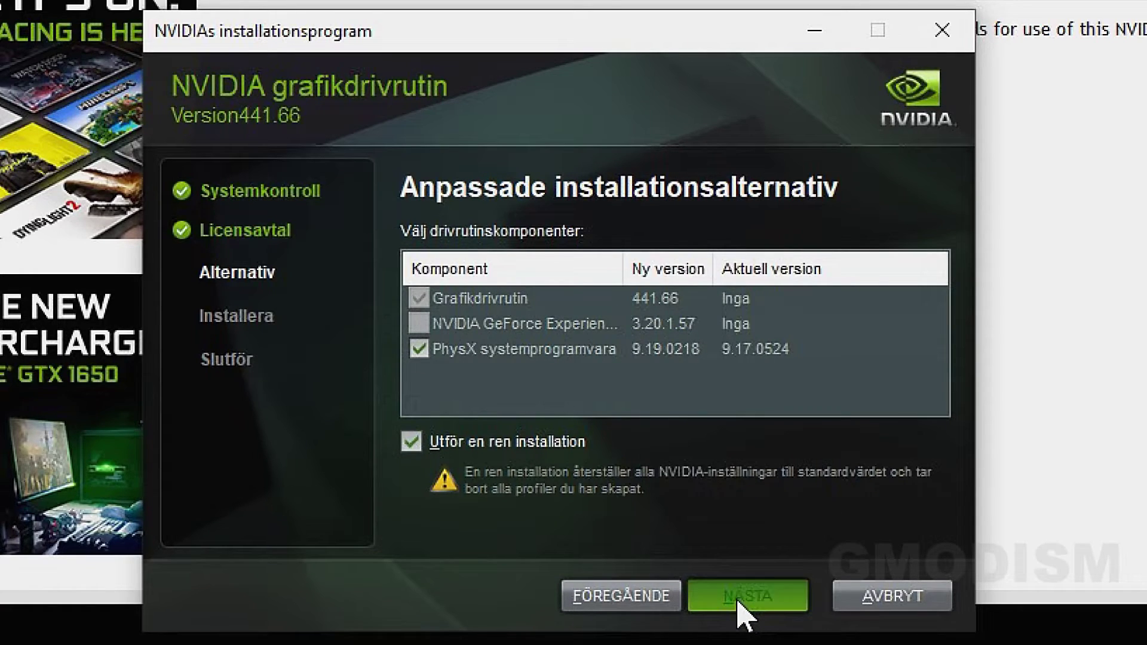